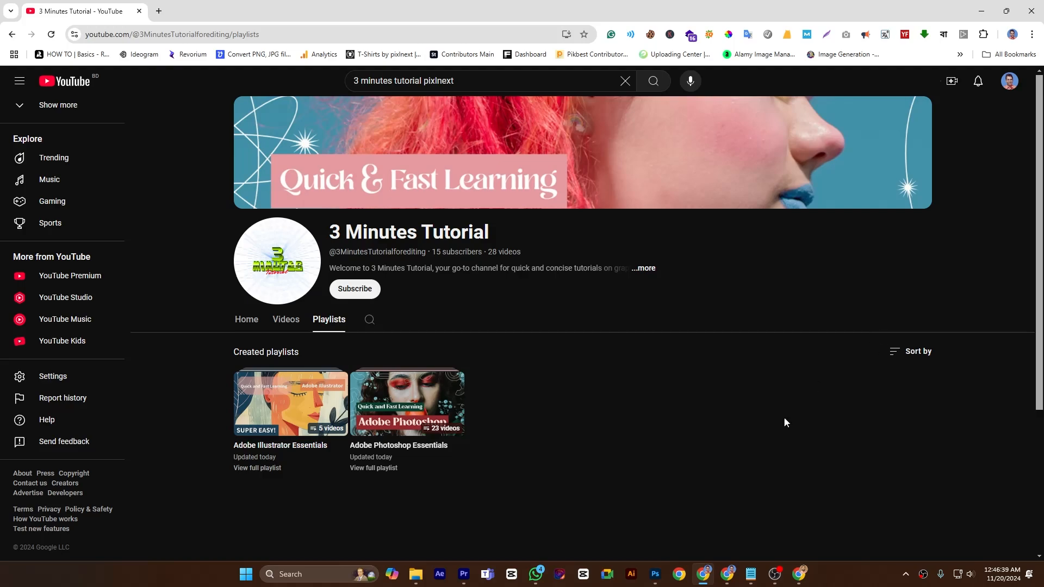
# Switch to Photoshop and set up the Healing Brush Tool with Normal mode and Aligned off.
pyautogui.click(655, 575)
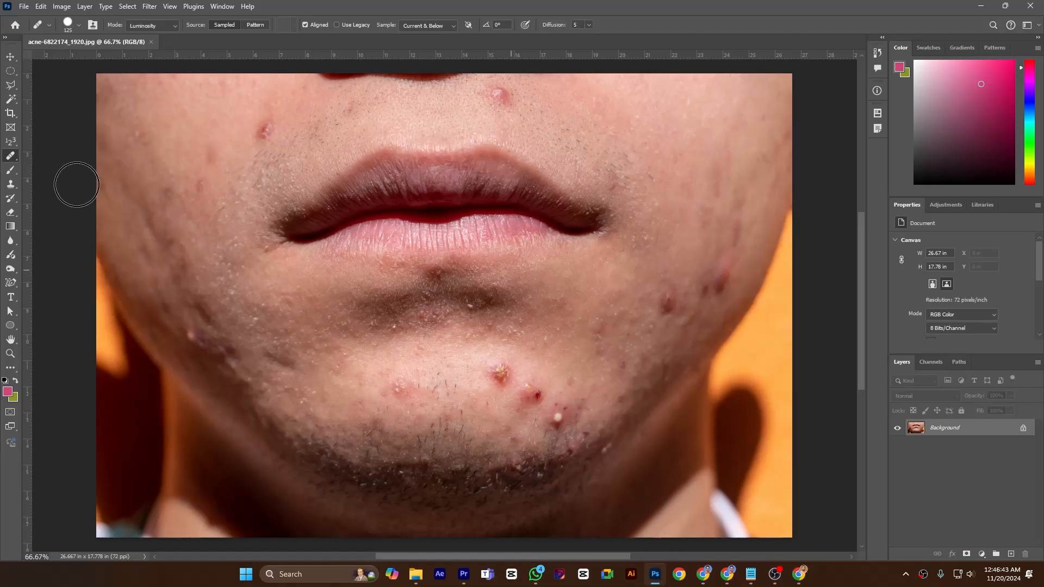
pyautogui.rightClick(10, 157)
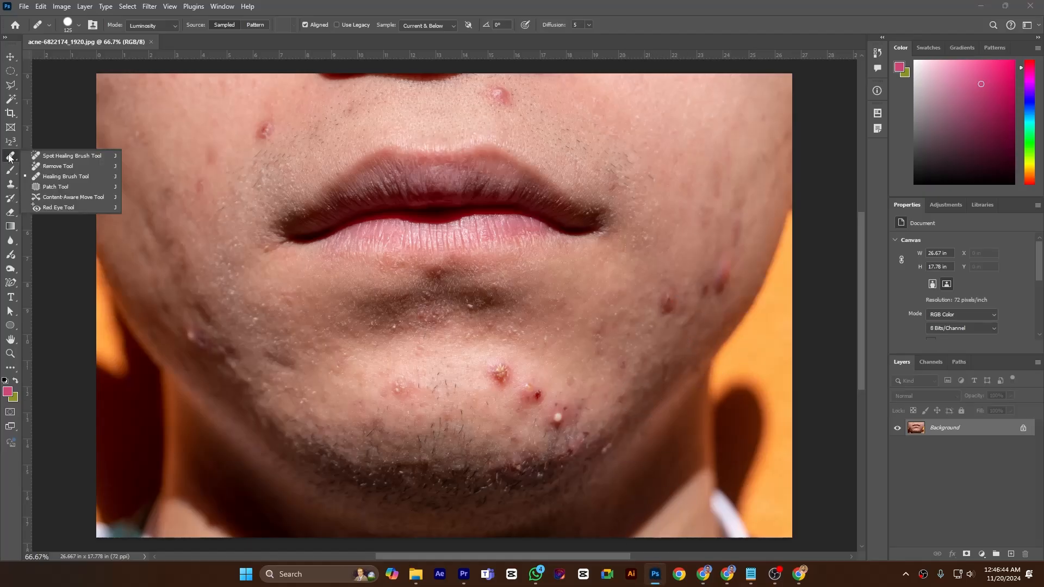
pyautogui.click(60, 176)
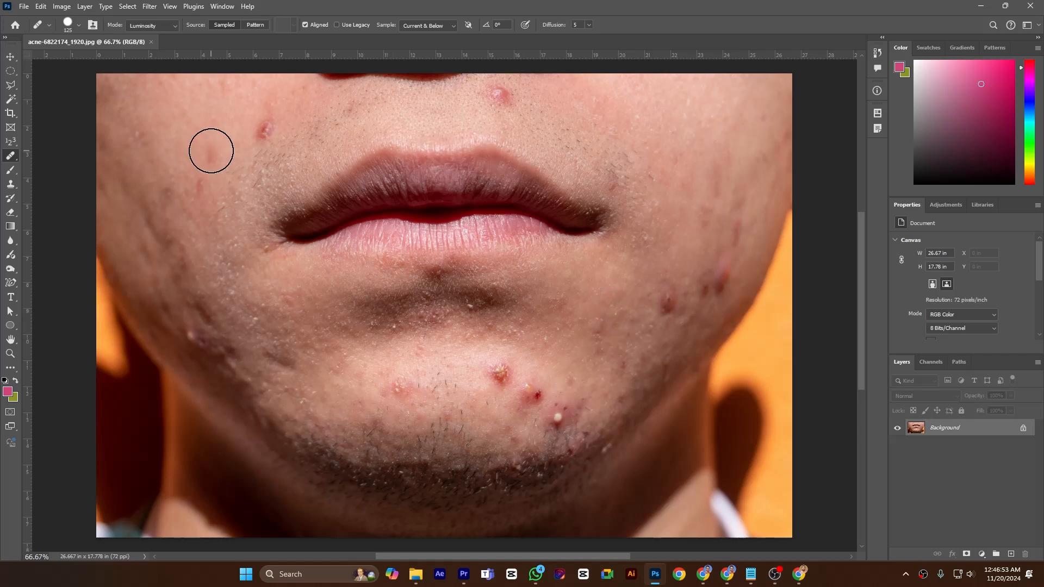
pyautogui.click(164, 25)
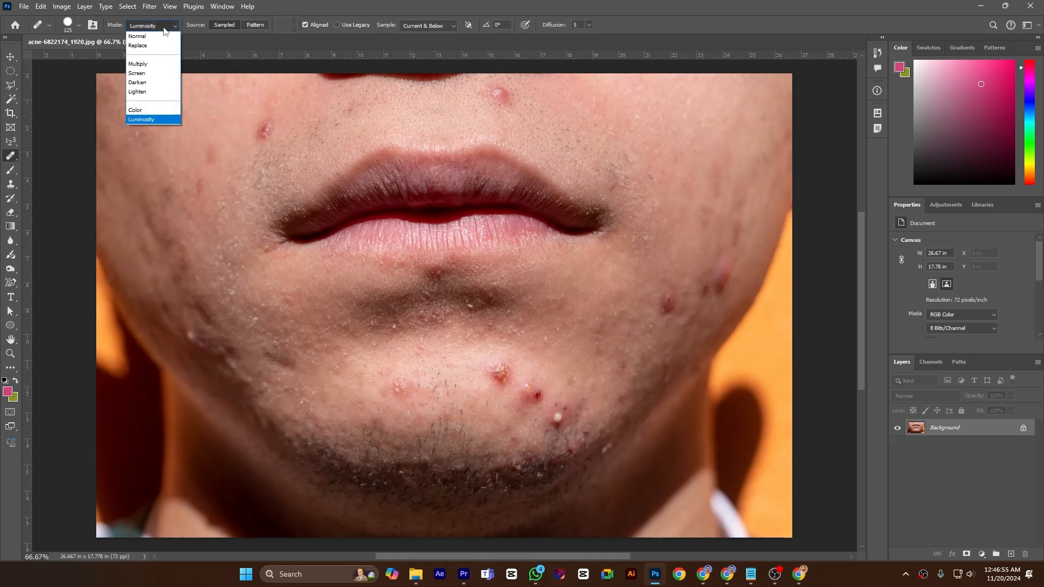
pyautogui.click(159, 37)
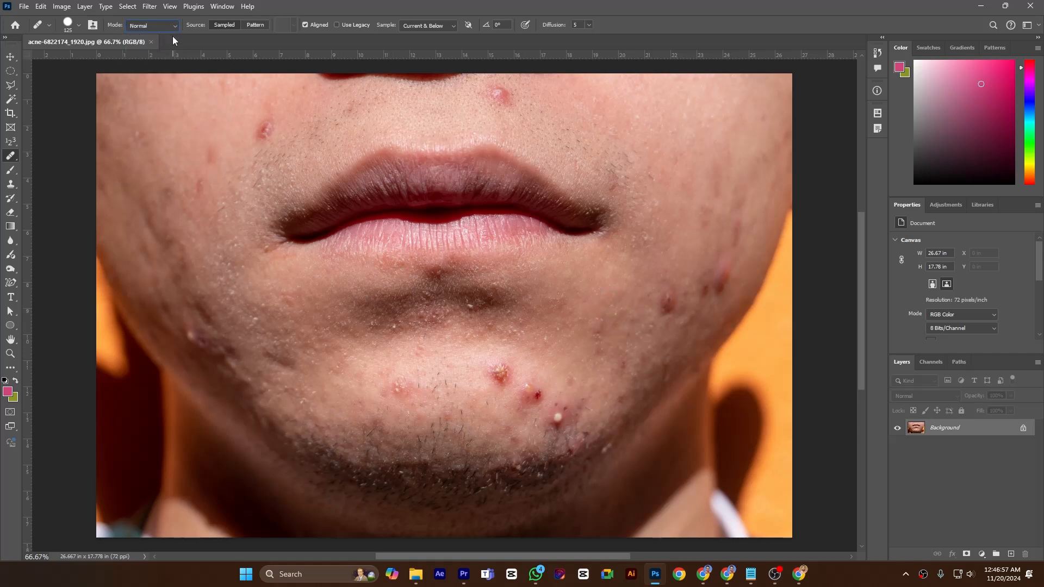
pyautogui.click(167, 29)
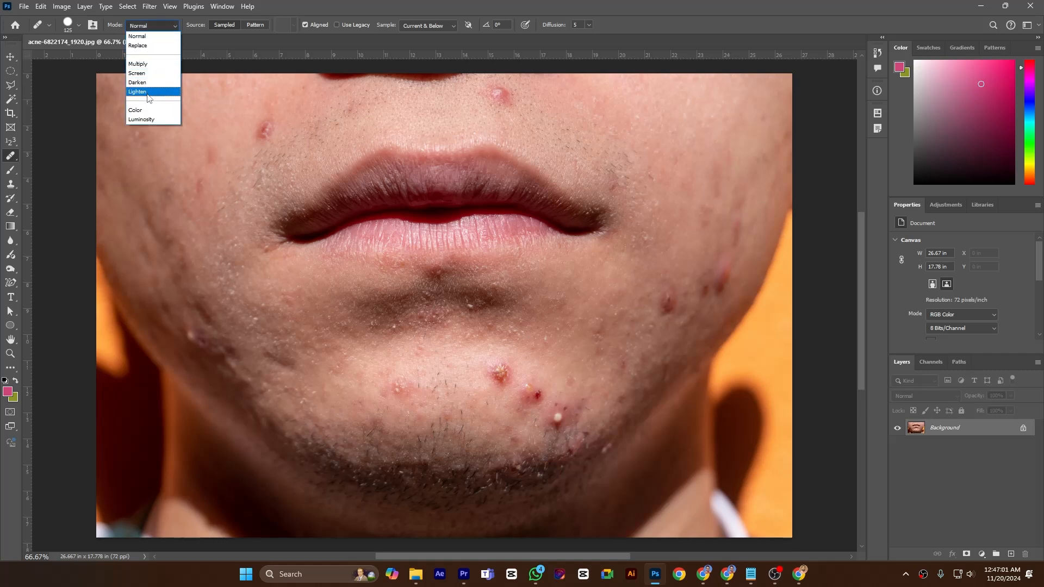
pyautogui.click(279, 2)
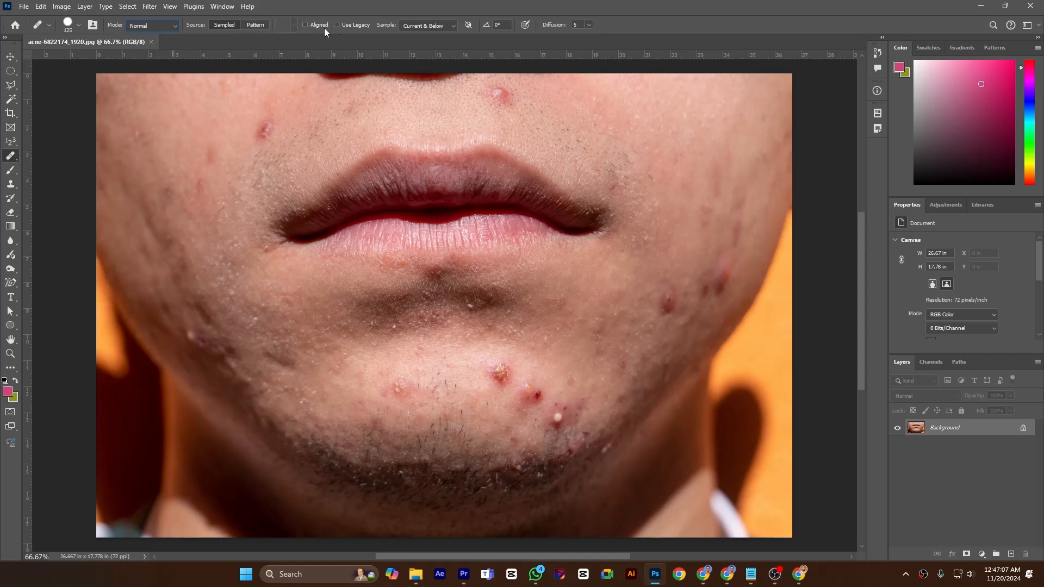
# Look through the healing brush's sampling options and try a Diffusion of 7.
pyautogui.click(419, 26)
pyautogui.click(482, 33)
pyautogui.click(605, 22)
pyautogui.click(588, 26)
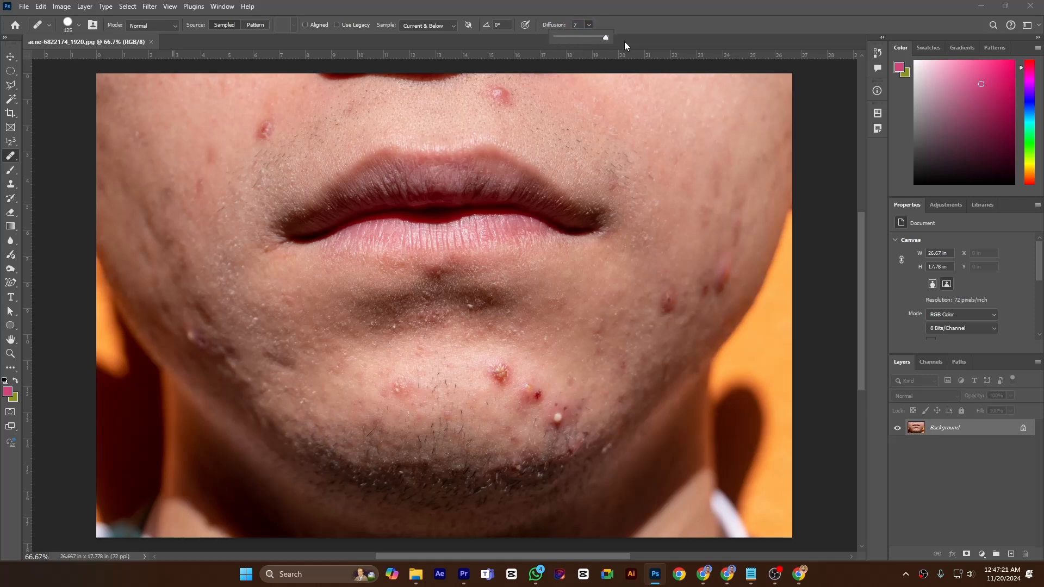
pyautogui.click(618, 24)
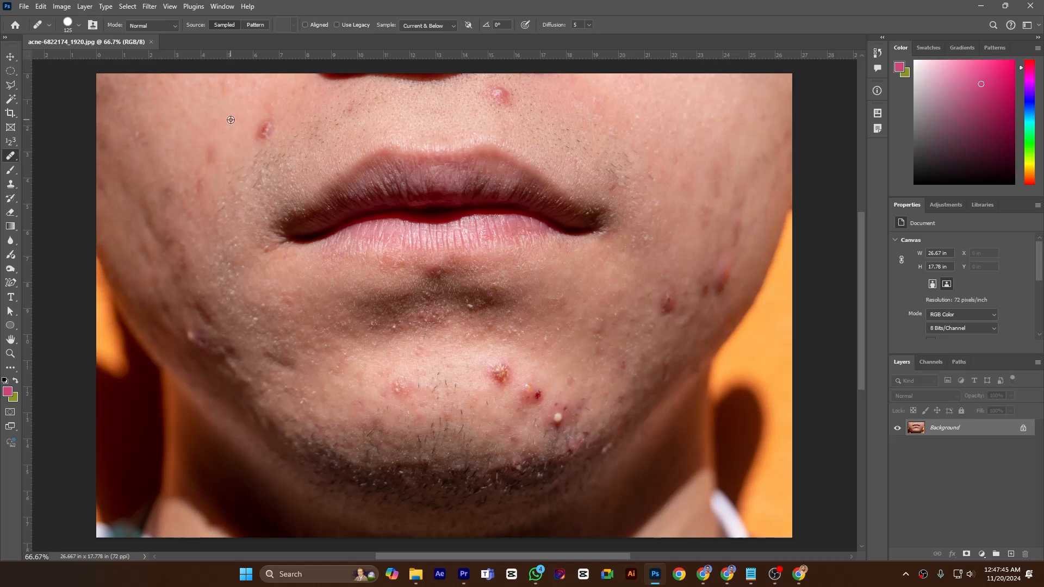
# Heal the red pimple on the cheek above the corner of the mouth, using Normal mode.
pyautogui.click(264, 127)
pyautogui.click(266, 127)
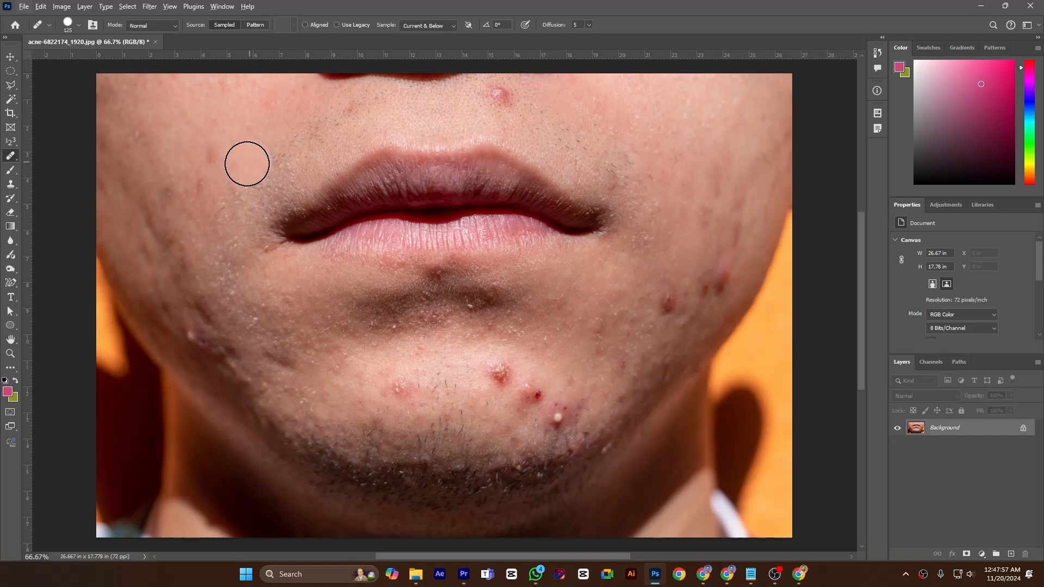
pyautogui.click(294, 158)
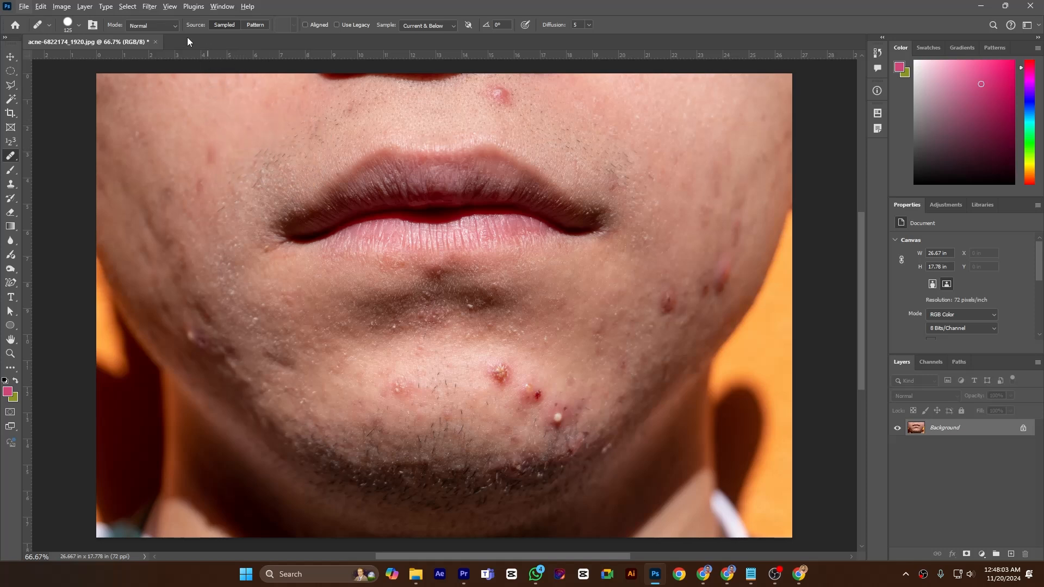
# Try the healing brush's Replace mode and return it to Normal.
pyautogui.click(173, 25)
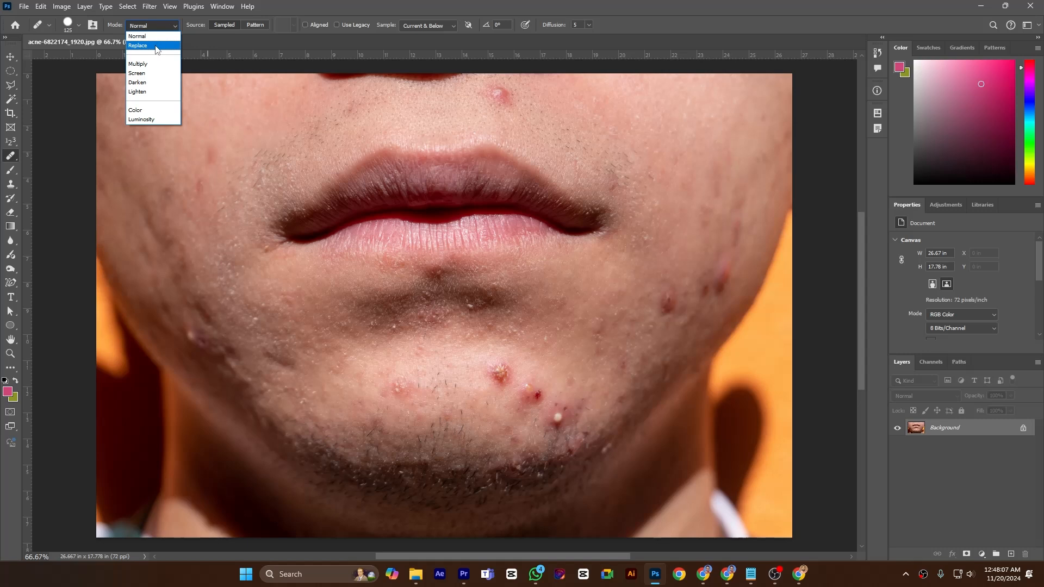
pyautogui.click(156, 46)
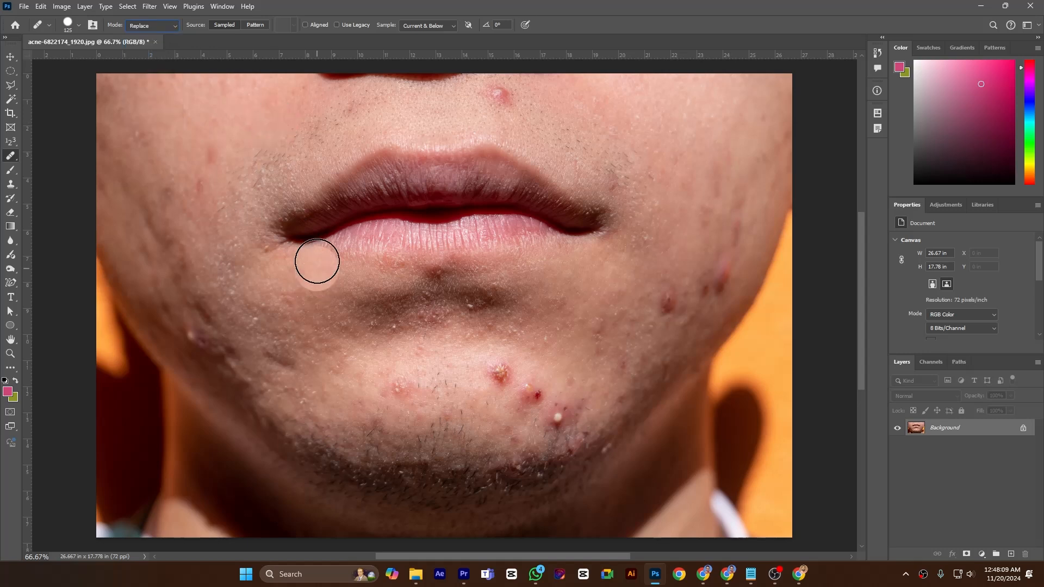
pyautogui.click(173, 26)
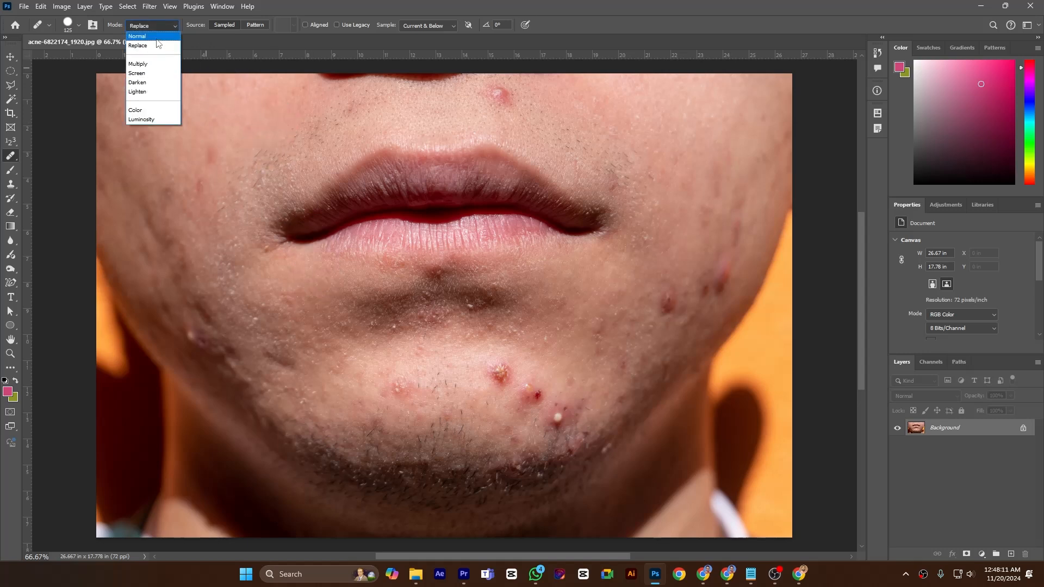
pyautogui.click(156, 38)
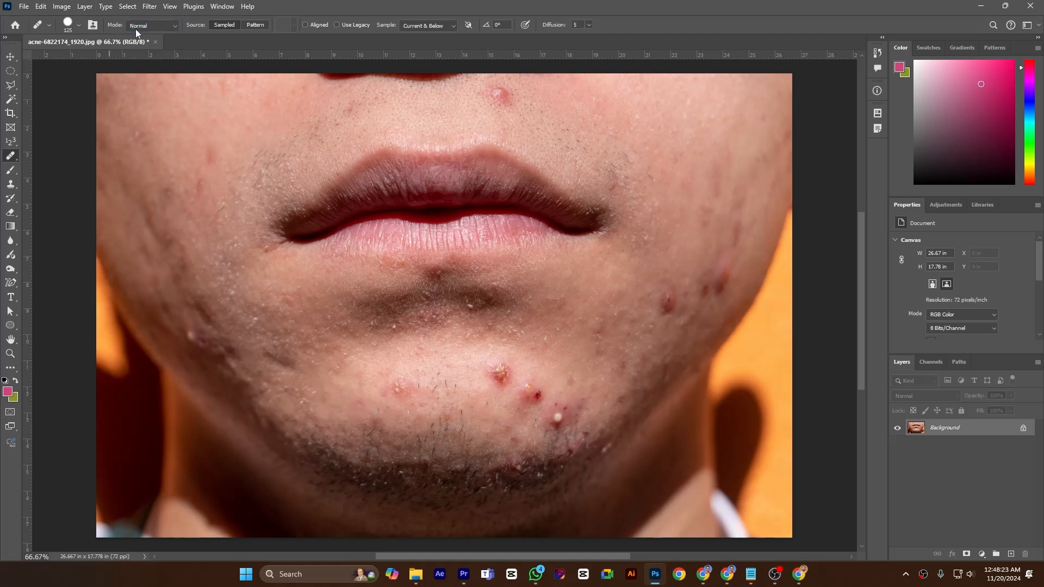
# Paint a horizontal strip below the lower lip in Normal mode, using texture sampled from the lower chin.
pyautogui.click(318, 321)
pyautogui.moveTo(318, 321); pyautogui.dragTo(566, 319)
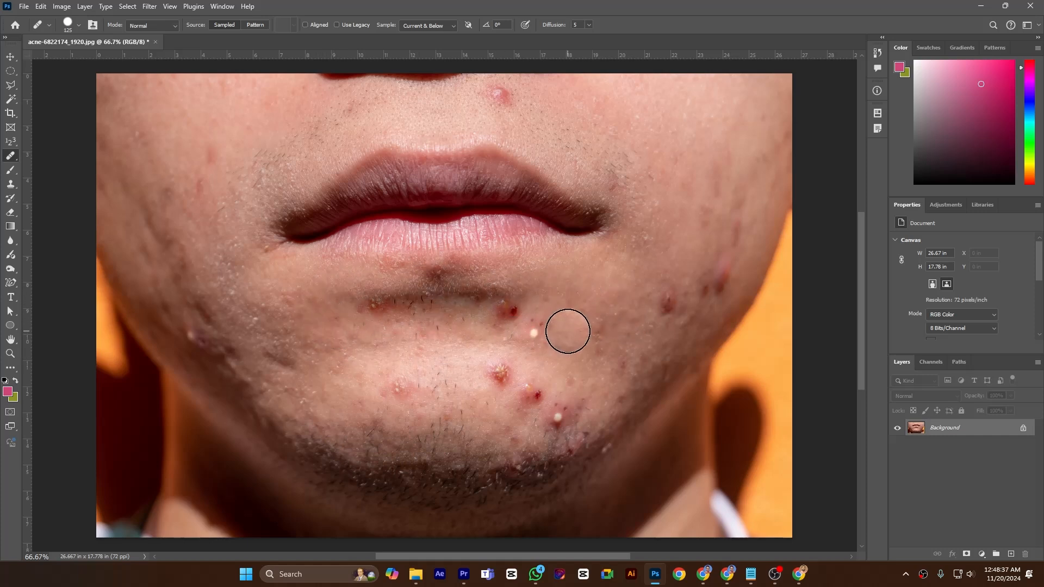
# Set the healing brush to Replace mode and paint a second horizontal strip across the chin from sampled lower-chin skin.
pyautogui.click(174, 26)
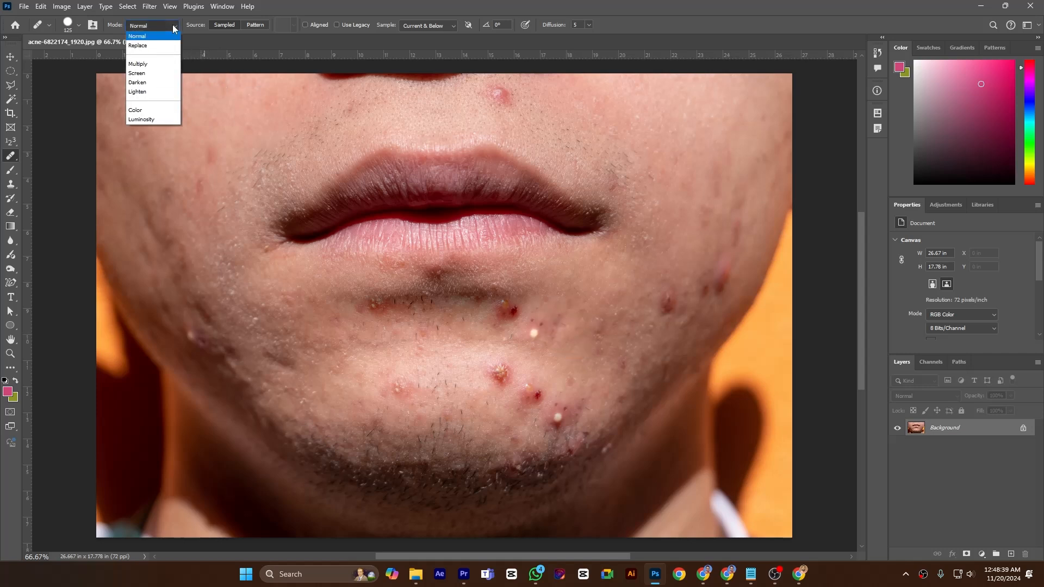
pyautogui.click(157, 46)
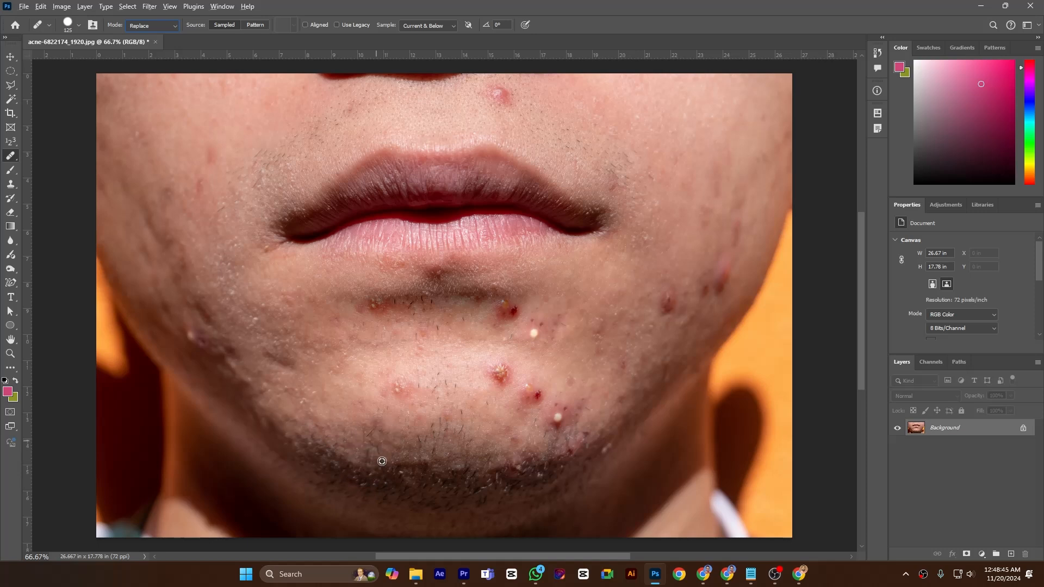
pyautogui.keyDown('alt'); pyautogui.click(356, 419); pyautogui.keyUp('alt')
pyautogui.moveTo(341, 357); pyautogui.dragTo(543, 357)
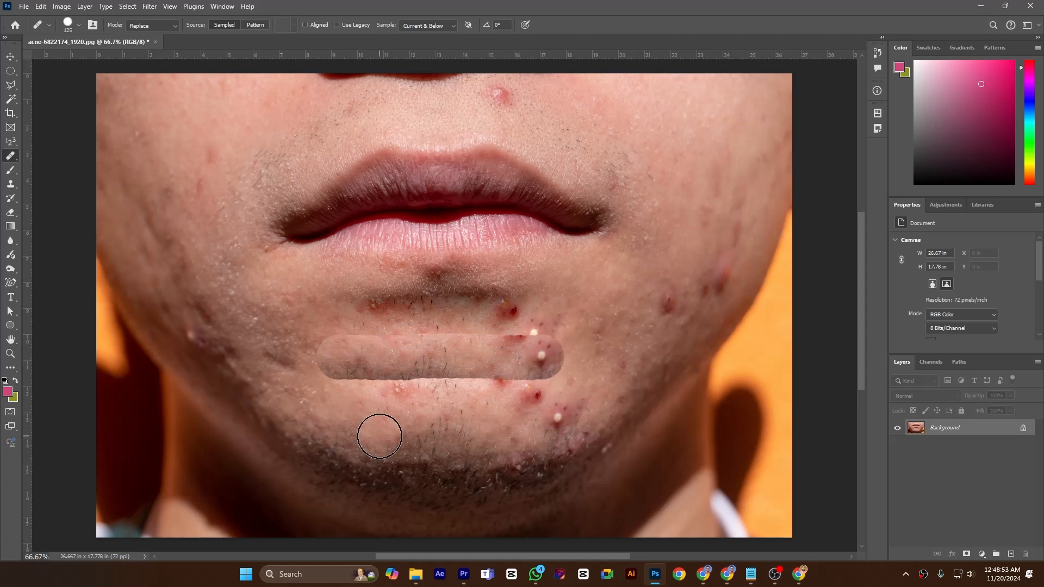
# Set the healing brush to Color mode and paint over the pimple above the upper lip with nearby sampled skin.
pyautogui.click(152, 26)
pyautogui.click(143, 37)
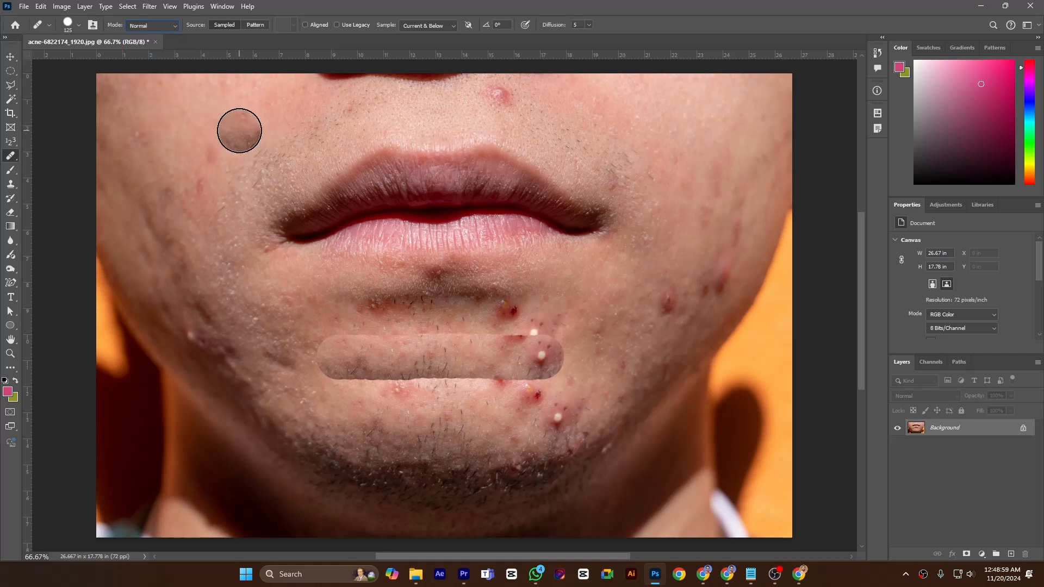
pyautogui.click(171, 26)
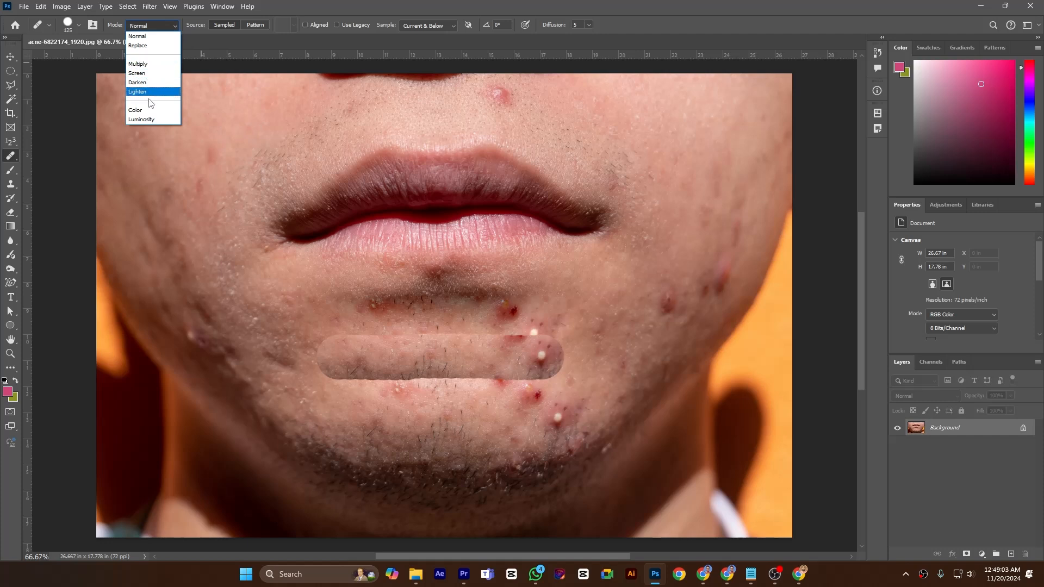
pyautogui.click(145, 110)
pyautogui.click(577, 148)
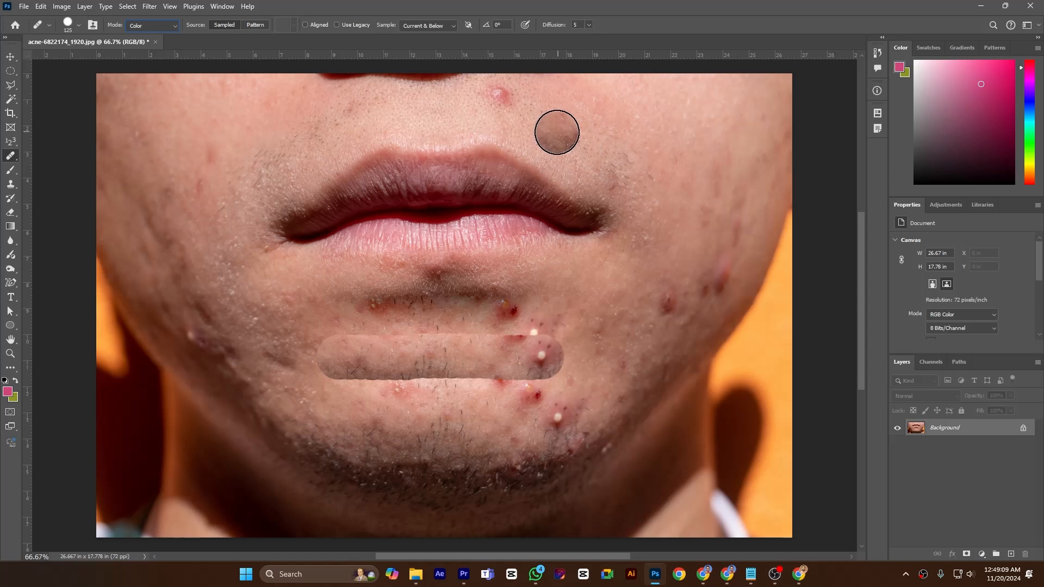
pyautogui.click(535, 120)
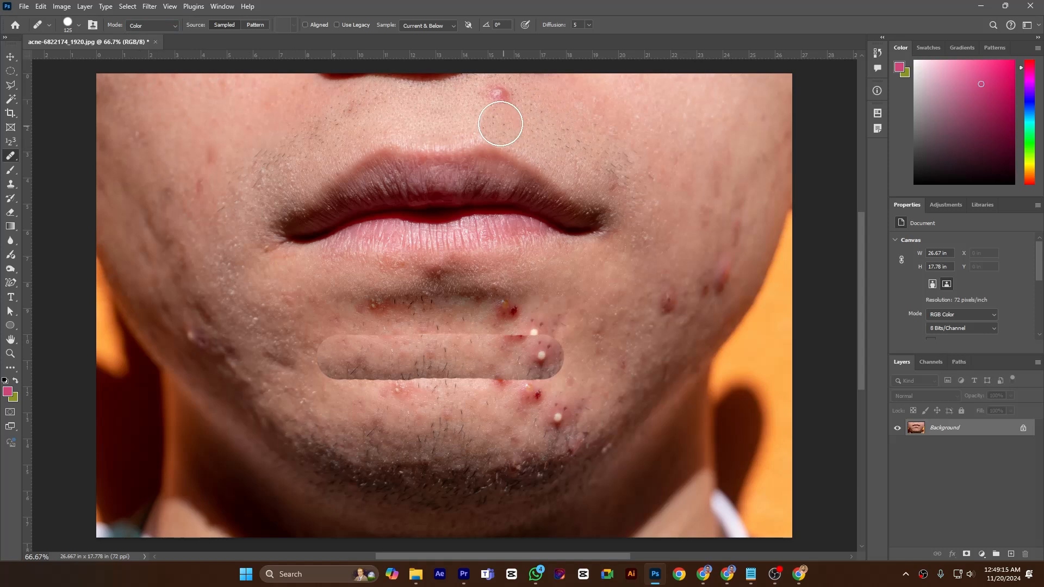
pyautogui.click(498, 98)
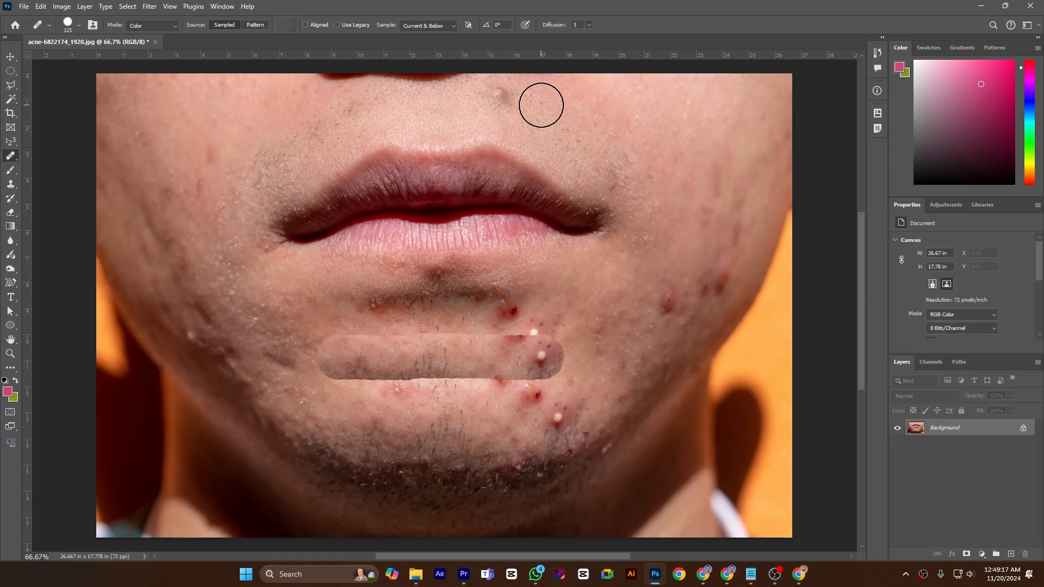
pyautogui.moveTo(503, 98); pyautogui.dragTo(484, 95)
pyautogui.click(497, 98)
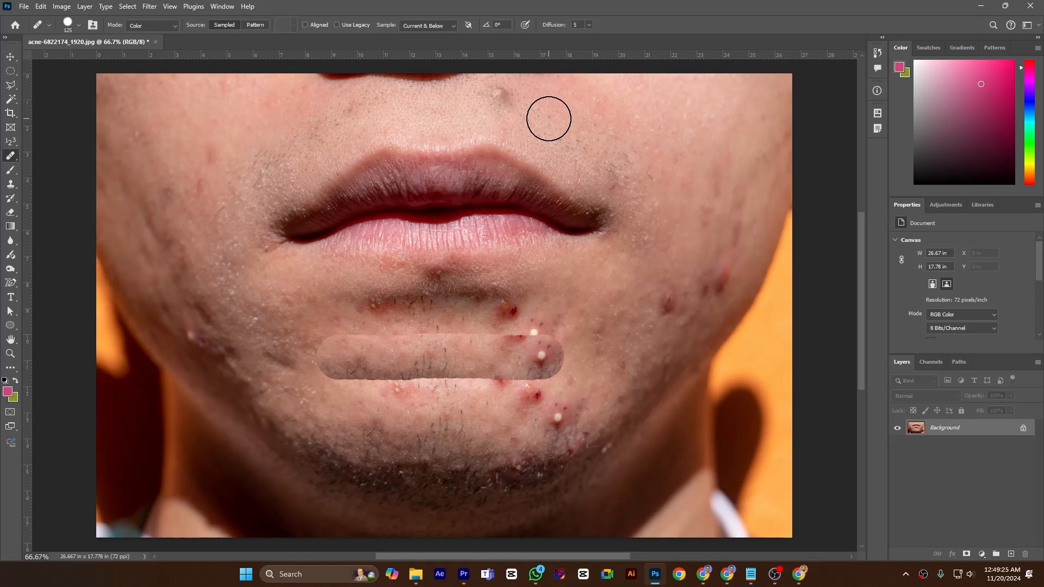
# Set the healing brush to Luminosity mode and paint over the same blemish above the upper lip.
pyautogui.click(172, 25)
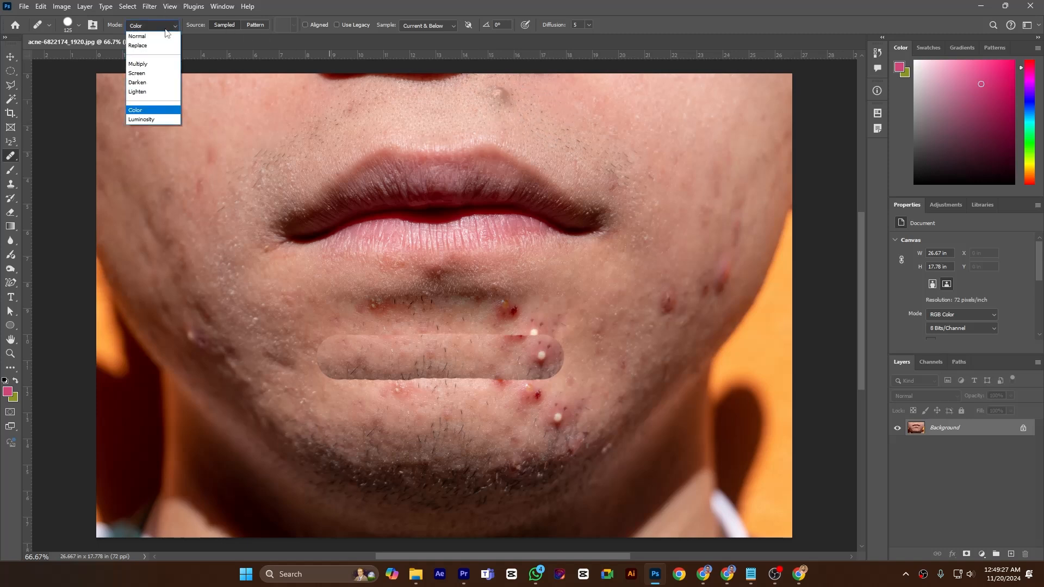
pyautogui.click(140, 120)
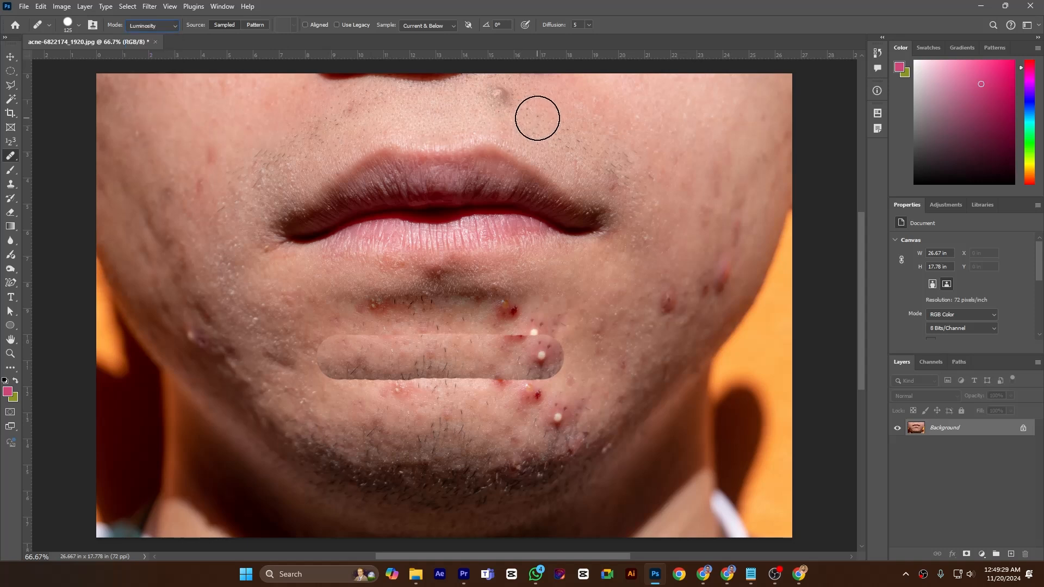
pyautogui.click(501, 96)
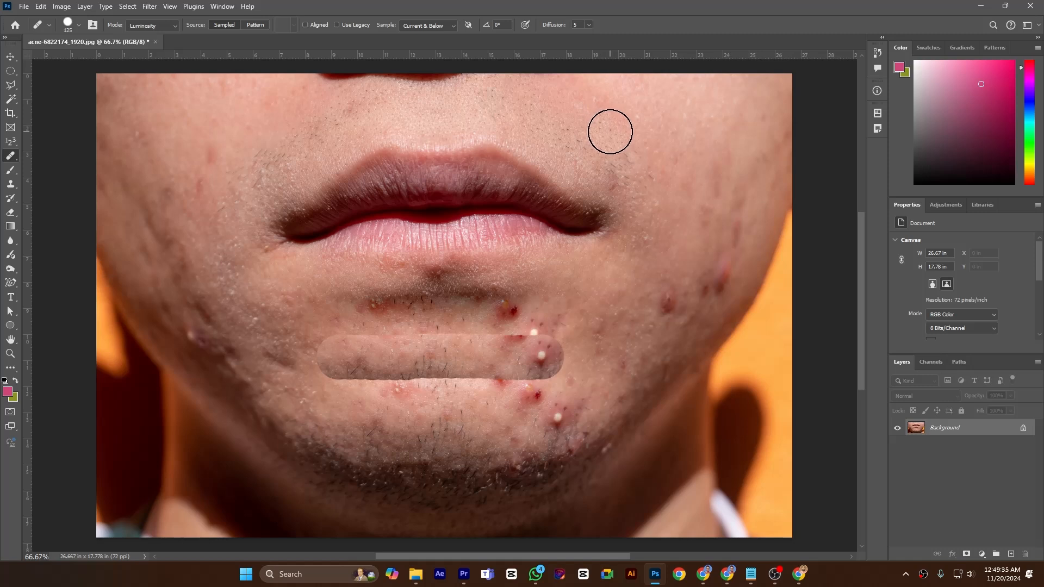
pyautogui.keyDown('alt'); pyautogui.click(526, 119); pyautogui.keyUp('alt')
pyautogui.click(494, 103)
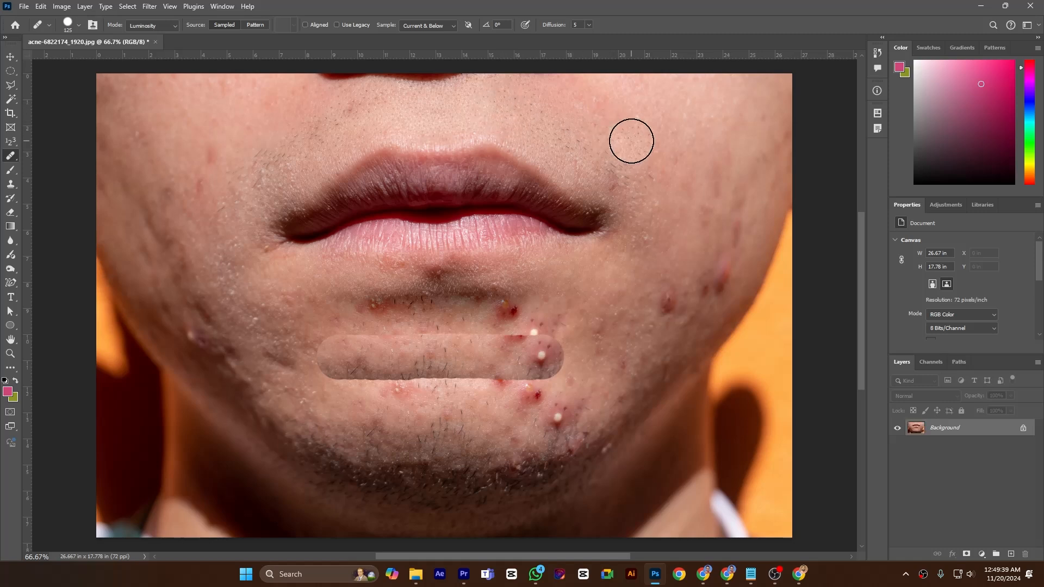
# Try Luminosity strokes above the upper lip with Aligned sampling on, and turn Aligned off again.
pyautogui.click(144, 27)
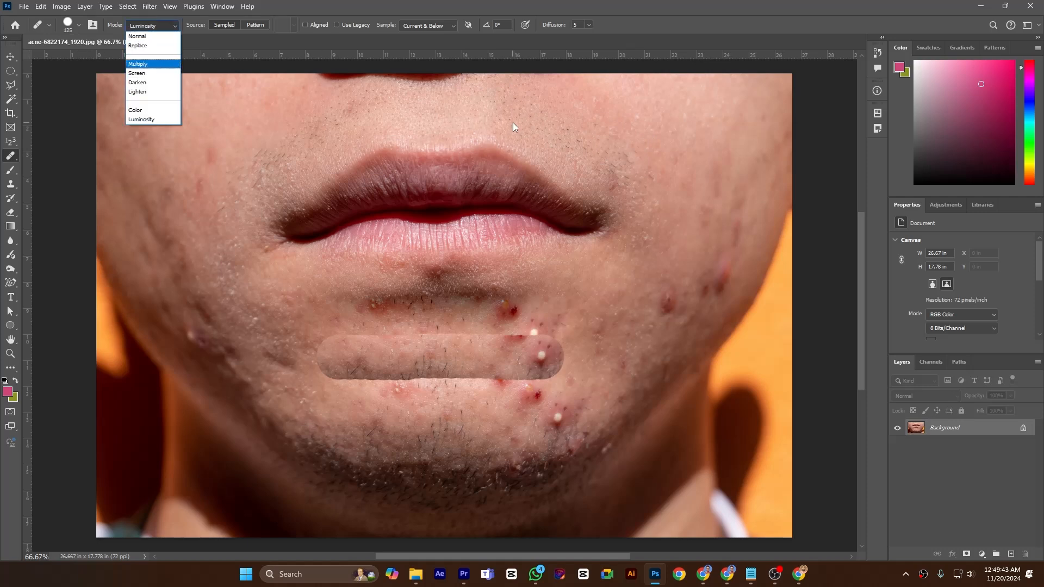
pyautogui.click(222, 26)
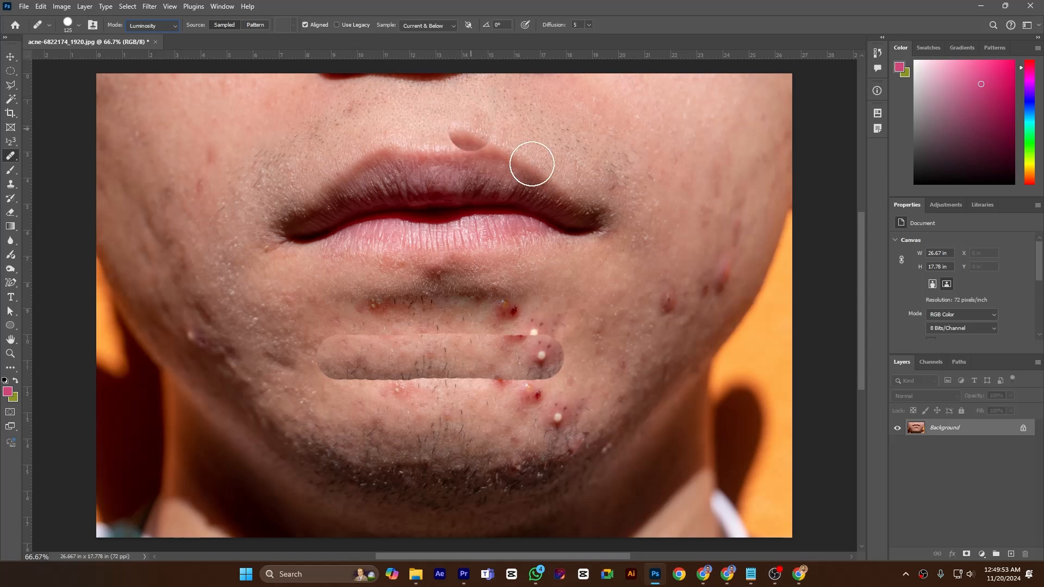
pyautogui.moveTo(335, 159); pyautogui.dragTo(350, 157)
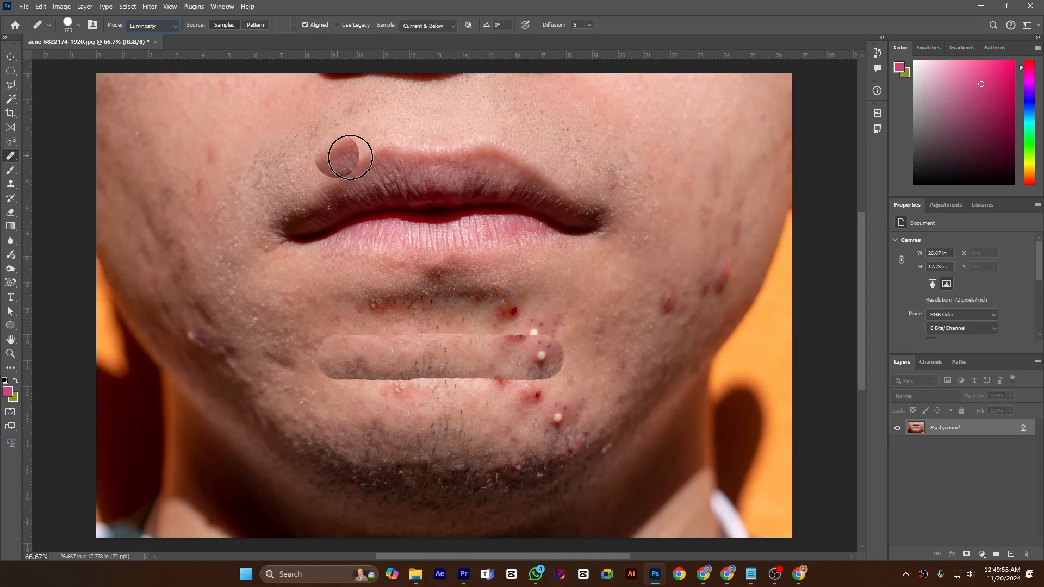
pyautogui.click(305, 25)
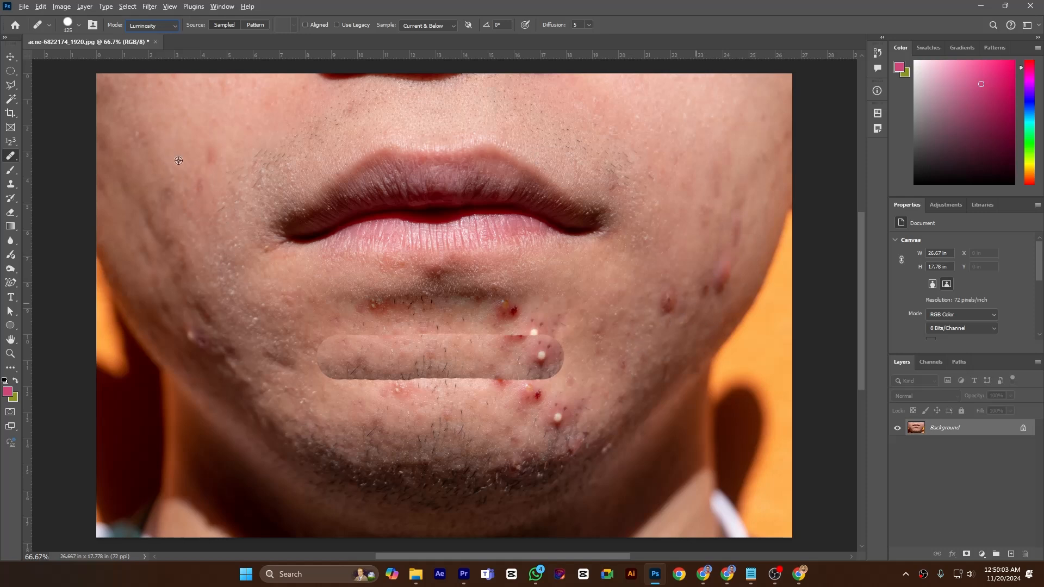
# Paint a row of separate dabs from the cheek across the skin above the upper lip, reusing the small dark cheek spot as source.
pyautogui.moveTo(204, 116); pyautogui.dragTo(237, 118)
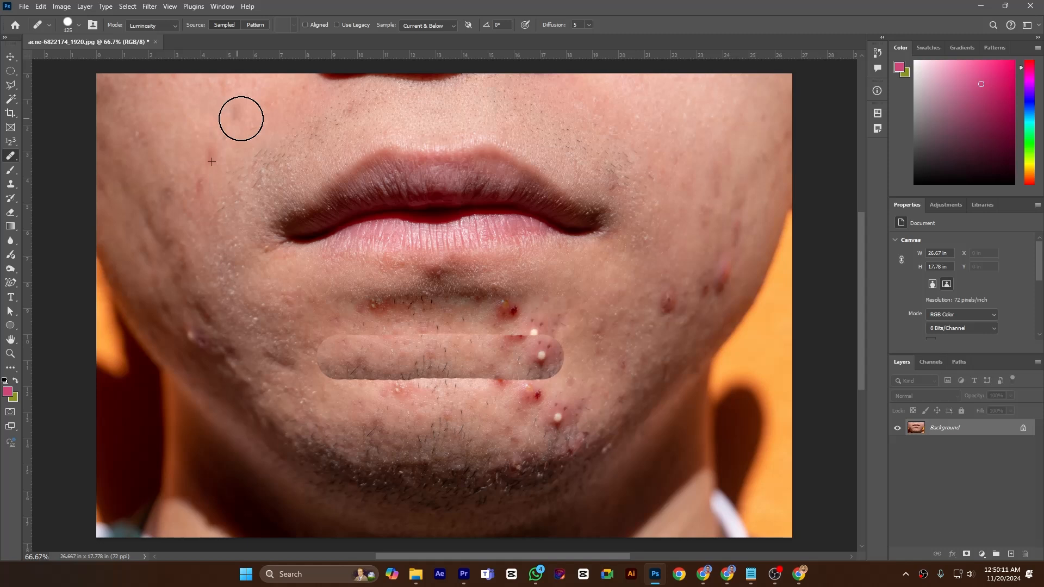
pyautogui.click(241, 119)
pyautogui.click(299, 120)
pyautogui.click(333, 119)
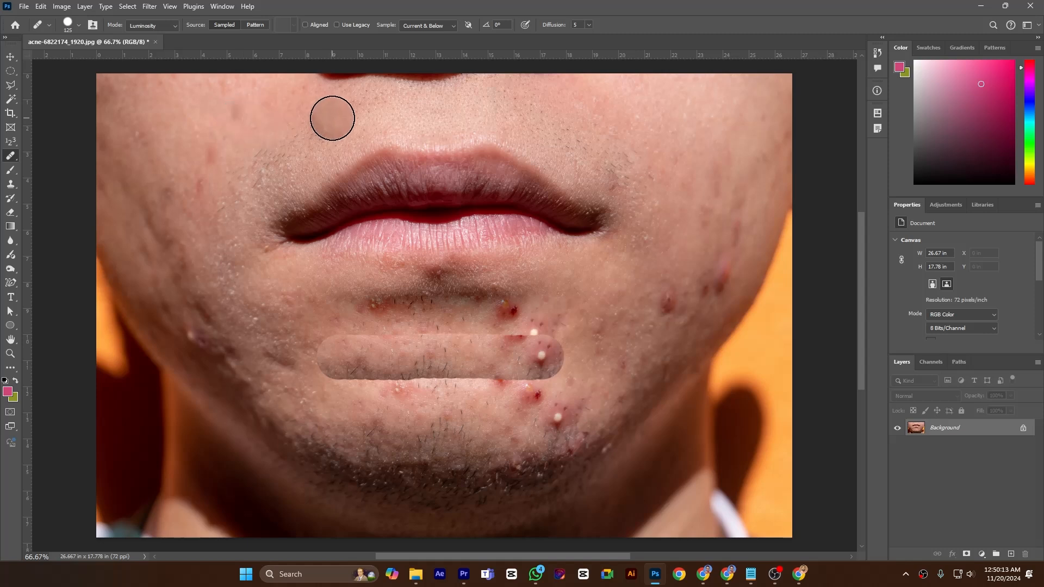
pyautogui.click(417, 115)
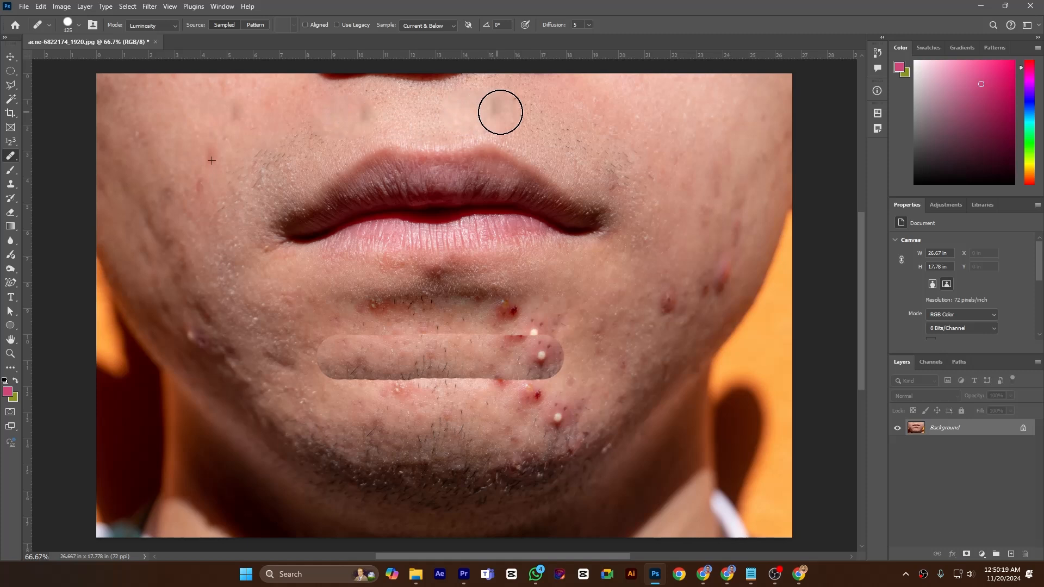
# Extend the row of separate dabs from above the upper lip towards the opposite cheek, reusing the same dark-spot source.
pyautogui.click(501, 112)
pyautogui.click(585, 116)
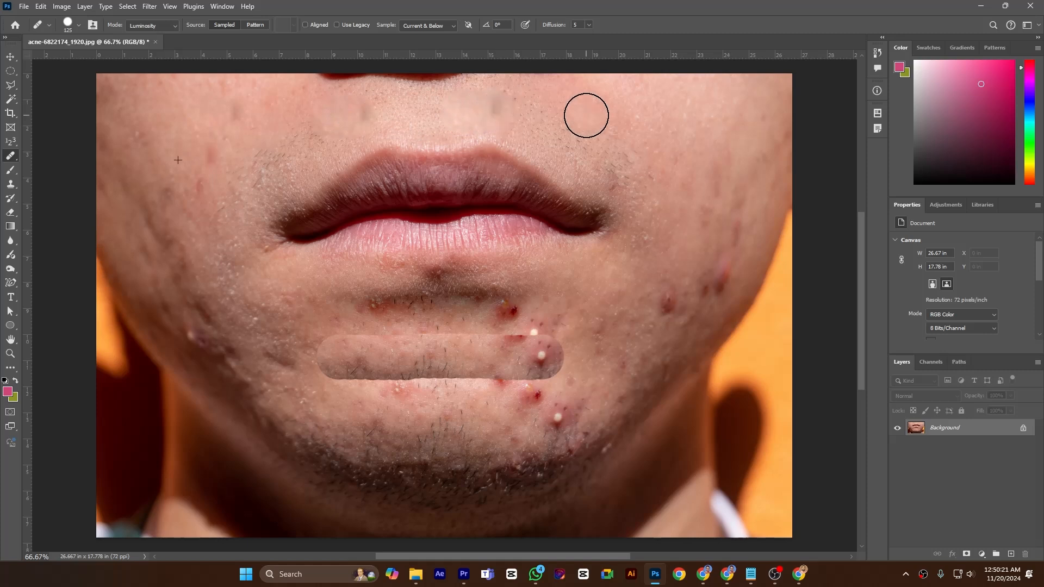
pyautogui.click(631, 116)
# Turn Aligned sampling on, sample the lower cheek beside the chin and paint separate strokes across the skin below the lower lip.
pyautogui.click(305, 25)
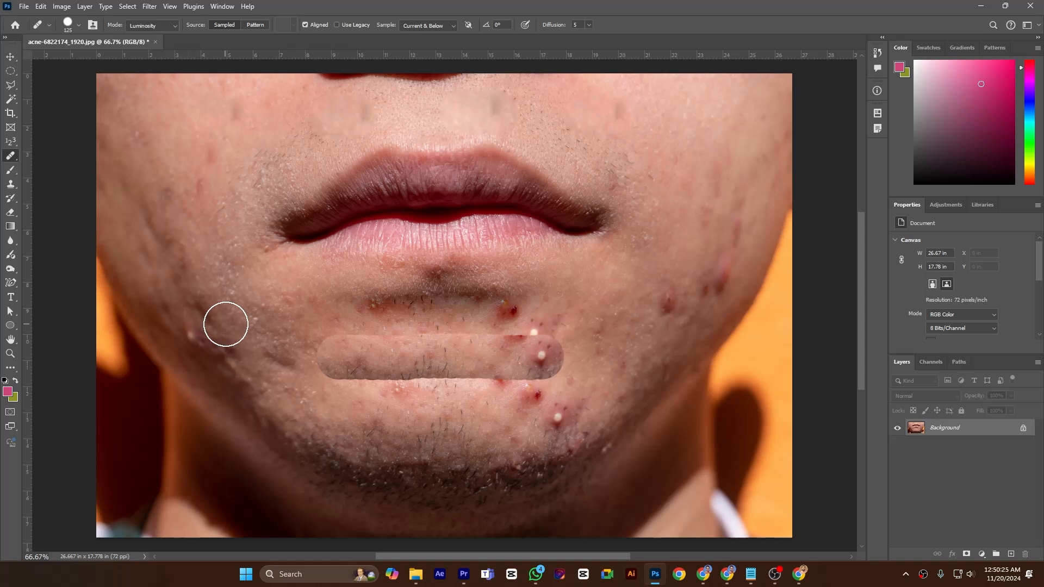
pyautogui.keyDown('alt'); pyautogui.click(251, 330); pyautogui.keyUp('alt')
pyautogui.moveTo(263, 289)
pyautogui.mouseDown()
pyautogui.moveTo(327, 294)
pyautogui.moveTo(324, 302)
pyautogui.mouseUp()
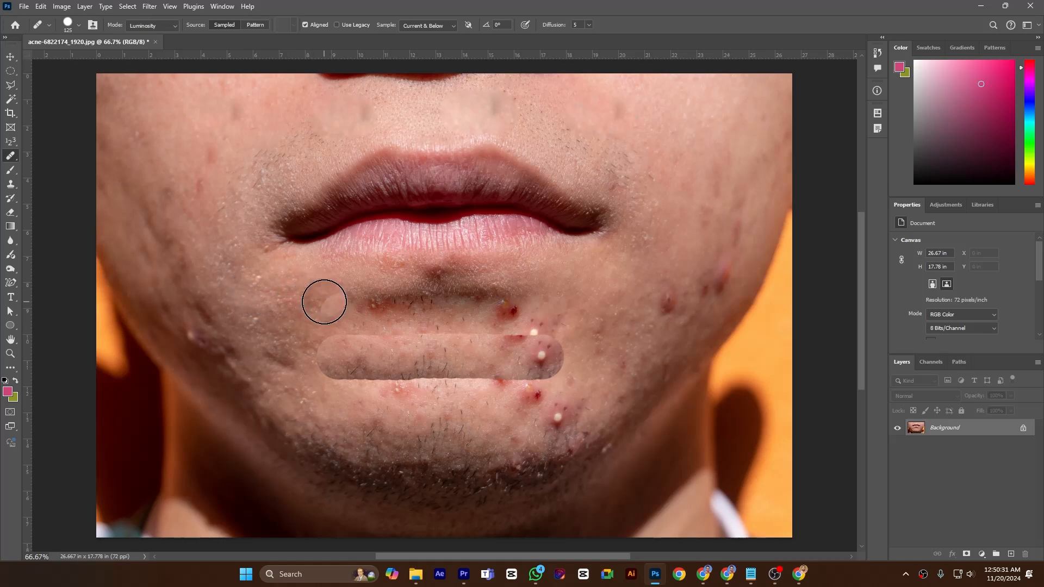
pyautogui.moveTo(534, 291)
pyautogui.mouseDown()
pyautogui.moveTo(532, 283)
pyautogui.moveTo(613, 286)
pyautogui.mouseUp()
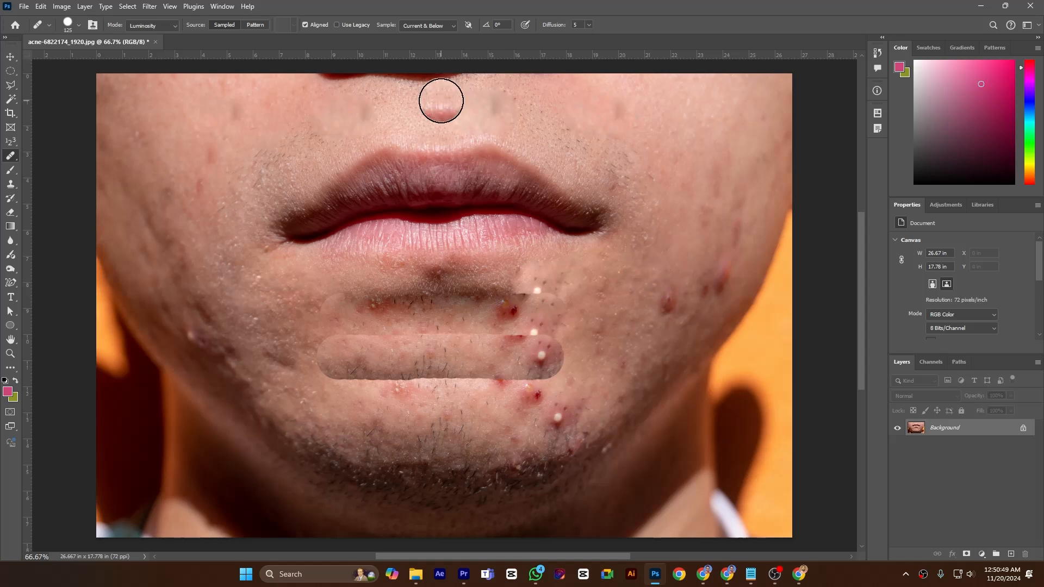
# Try the Current Layer sampling option and return the sampling to Current & Below.
pyautogui.click(426, 26)
pyautogui.click(445, 42)
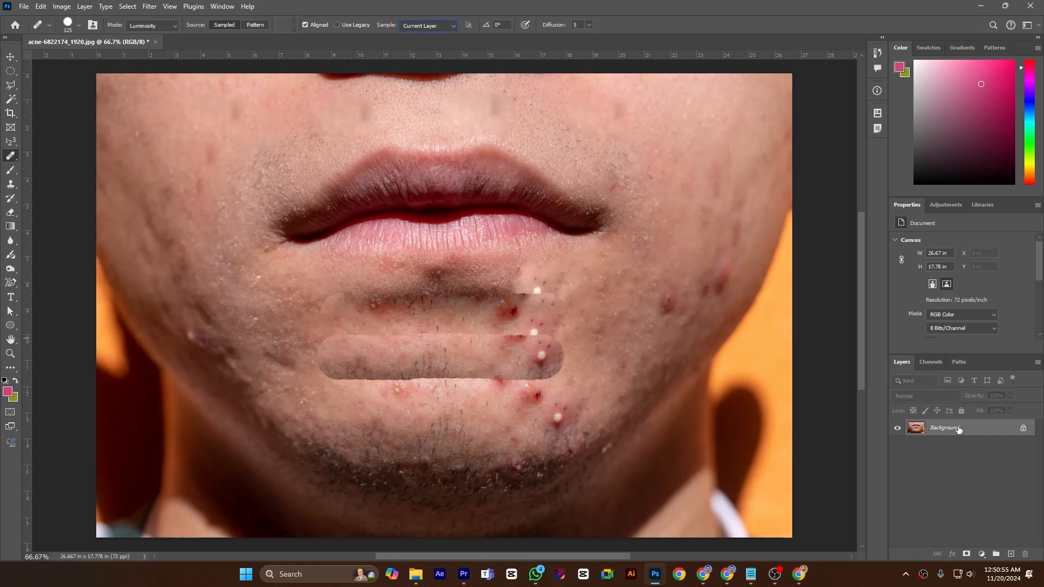
pyautogui.click(432, 26)
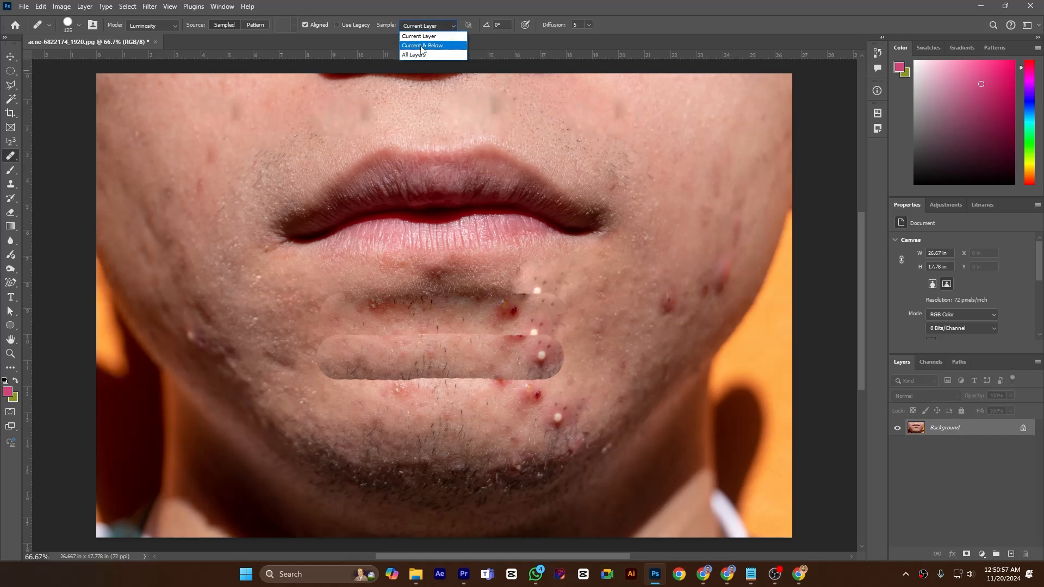
pyautogui.click(423, 45)
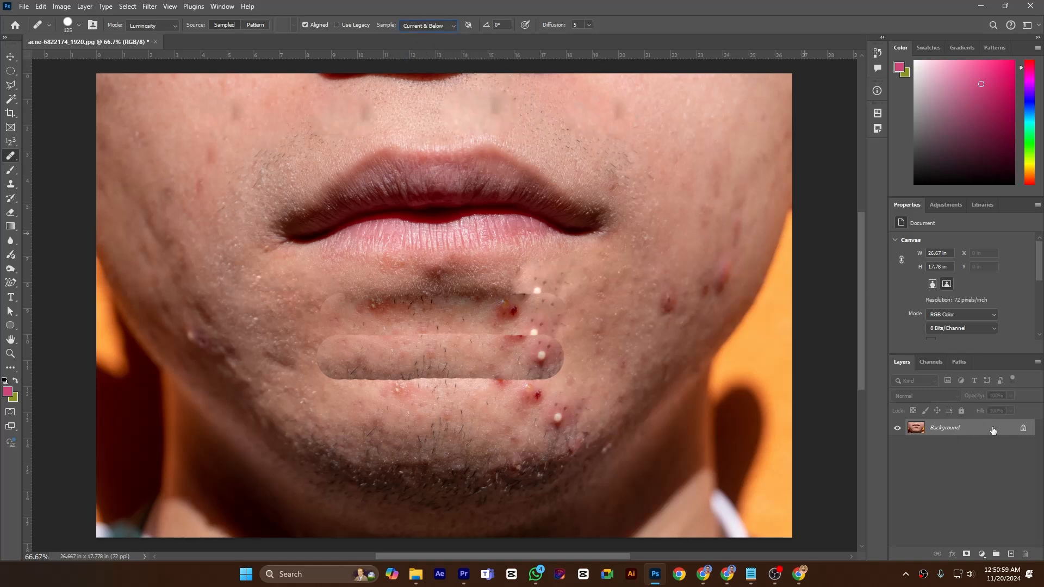
# Add a new empty layer above the Background layer.
pyautogui.click(1009, 552)
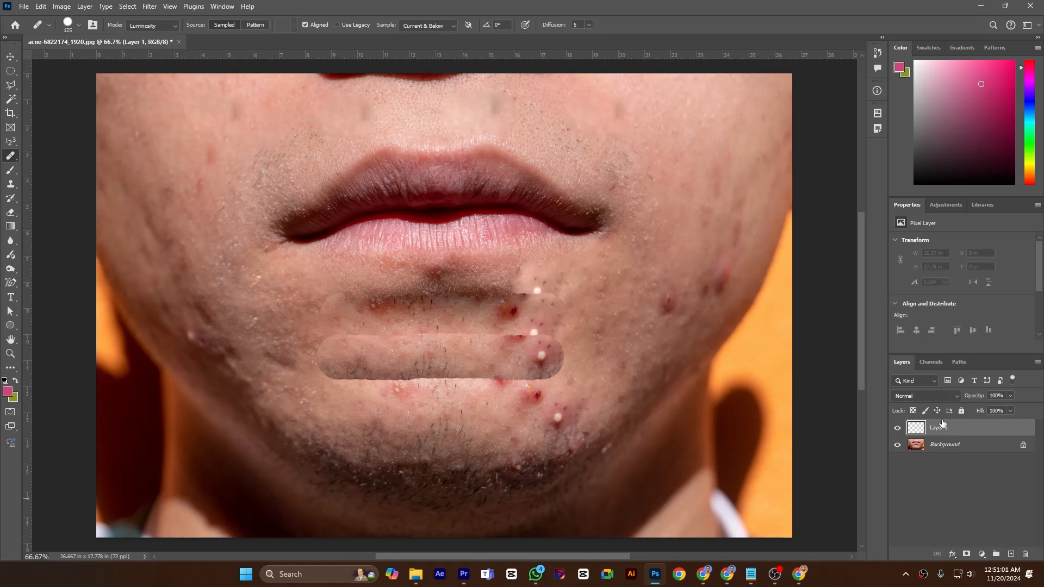
pyautogui.moveTo(955, 428); pyautogui.dragTo(962, 456)
# Set the healing brush to Normal mode and heal the dark cheek blemish on the new layer with clean skin sampled nearby.
pyautogui.keyDown('alt'); pyautogui.click(626, 323); pyautogui.keyUp('alt')
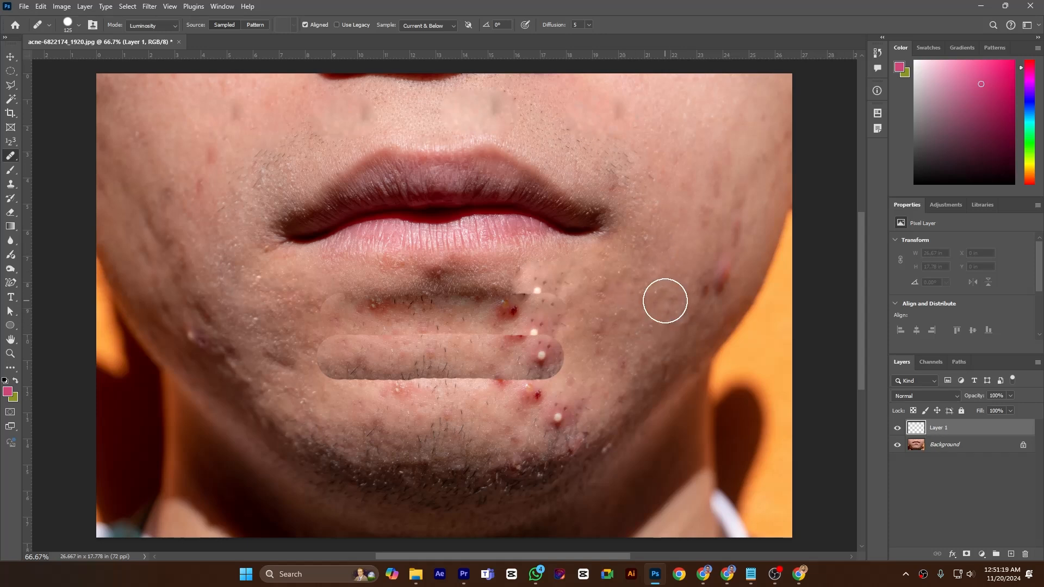
pyautogui.click(154, 26)
pyautogui.click(143, 35)
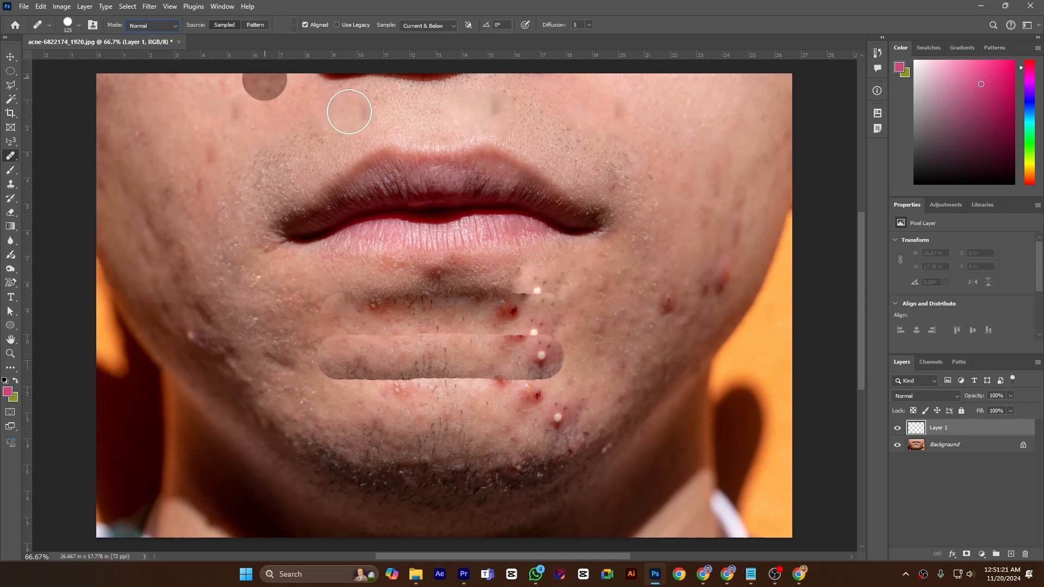
pyautogui.keyDown('alt'); pyautogui.click(640, 340); pyautogui.keyUp('alt')
pyautogui.click(667, 302)
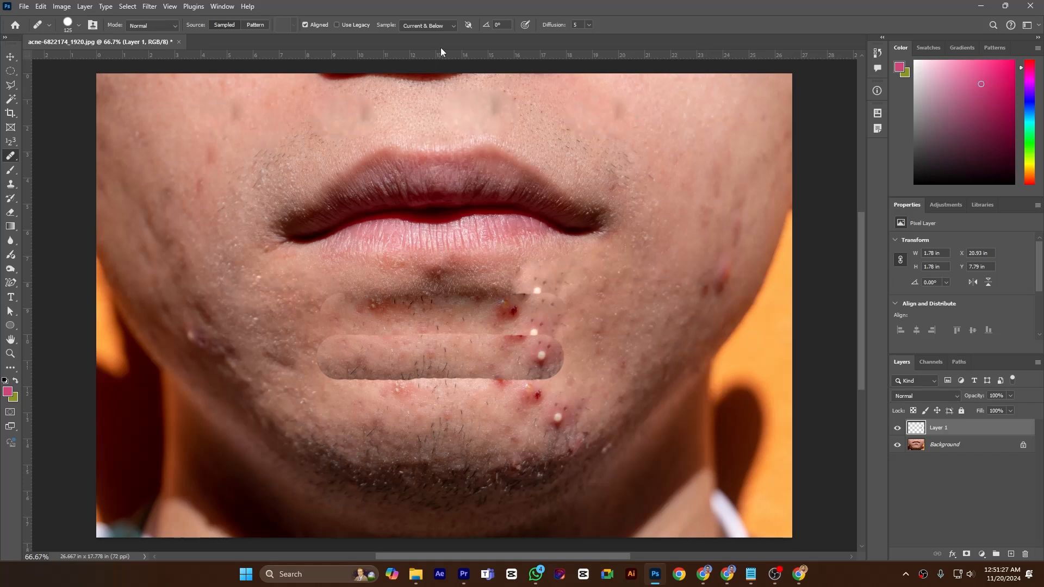
pyautogui.click(446, 24)
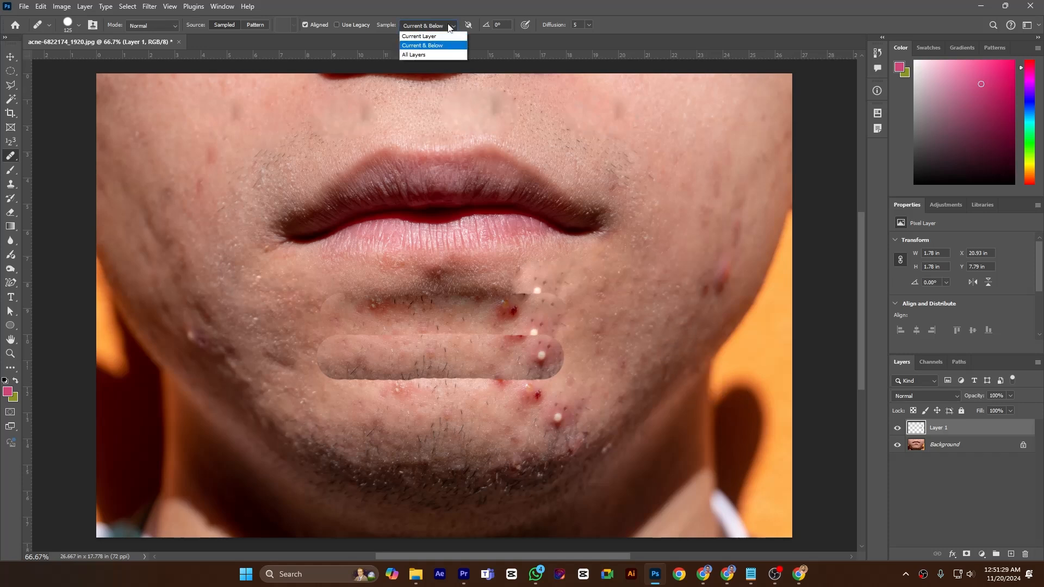
pyautogui.click(643, 36)
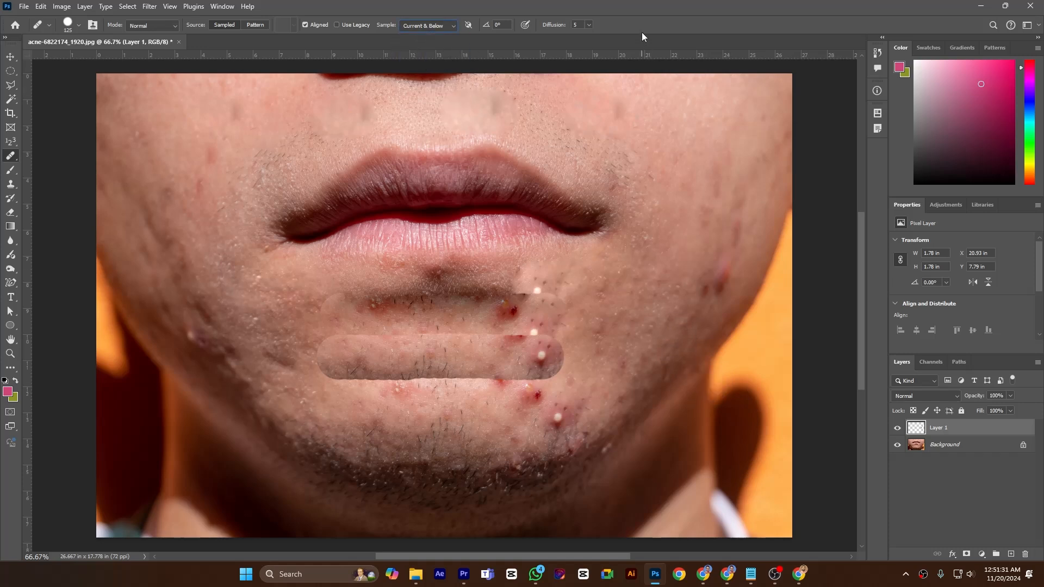
pyautogui.click(589, 24)
pyautogui.click(602, 25)
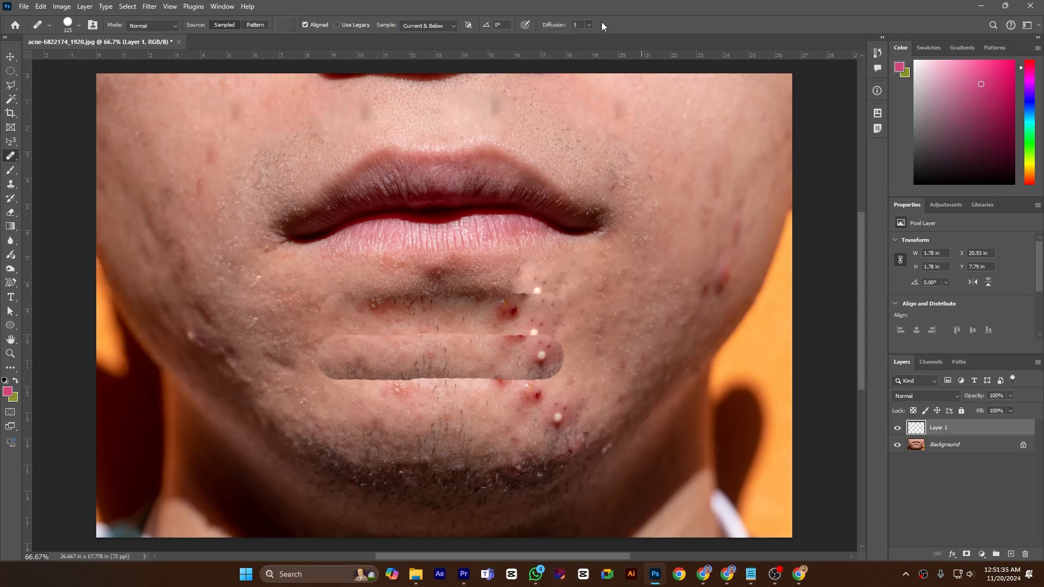